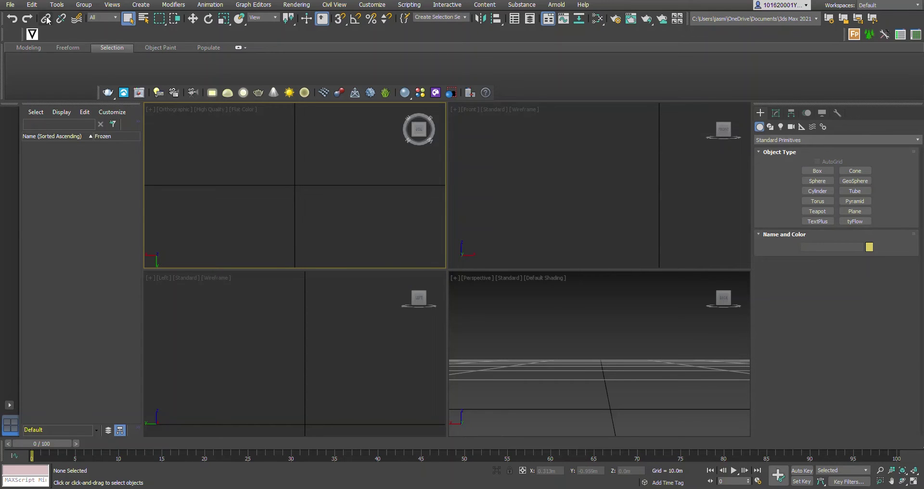
- Open the File menu to reach the import options
click(10, 5)
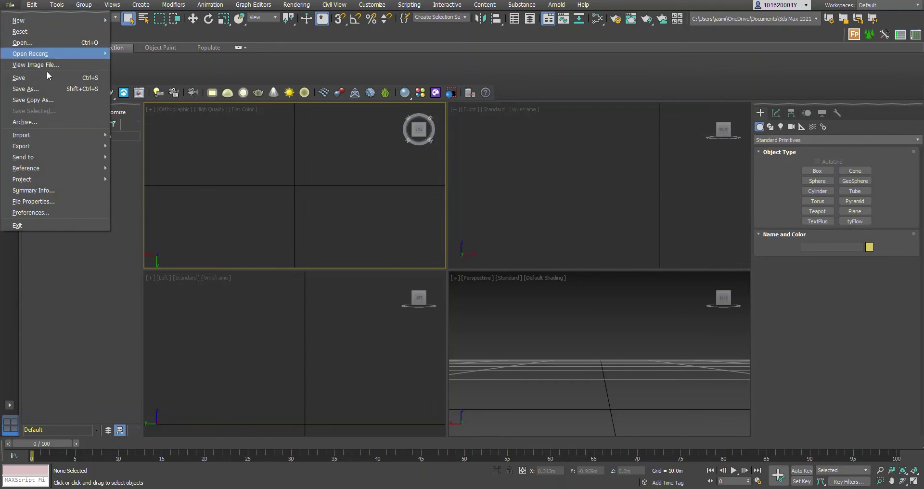
- Start File > Import and navigate to the Group project folder
mouse_move(95, 139)
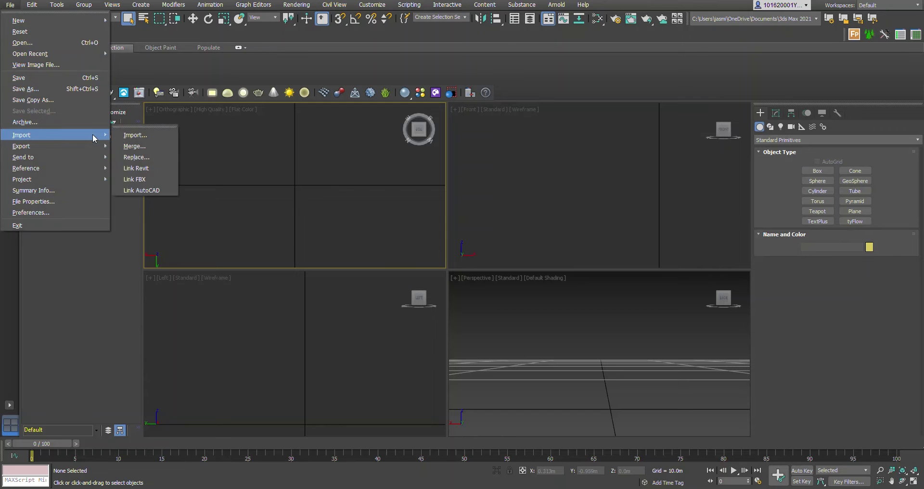
click(146, 134)
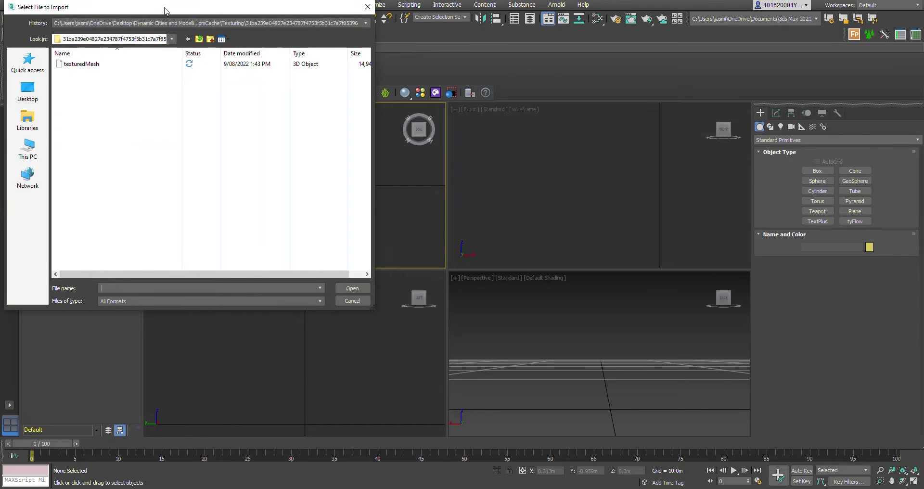
drag(166, 9, 512, 80)
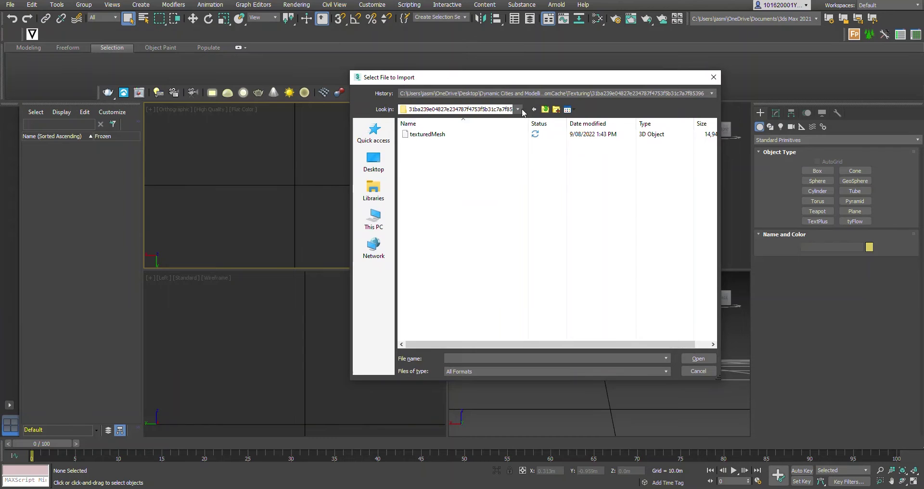
click(456, 95)
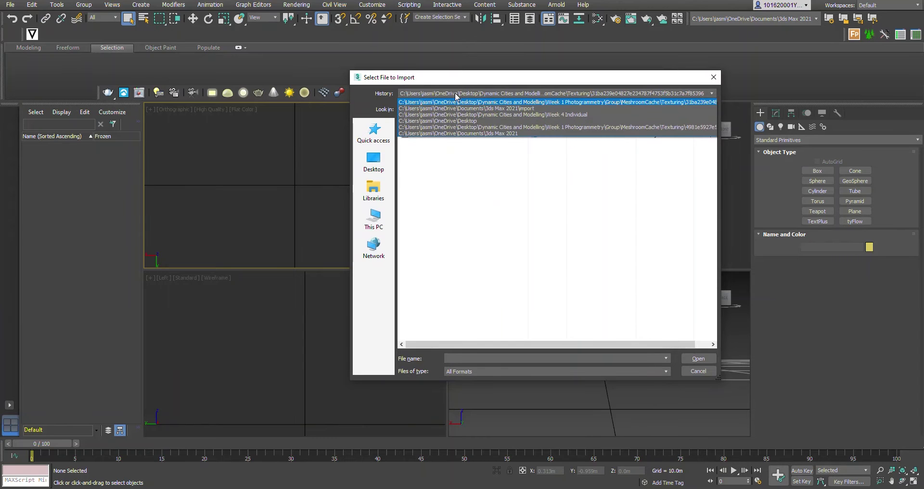
click(510, 114)
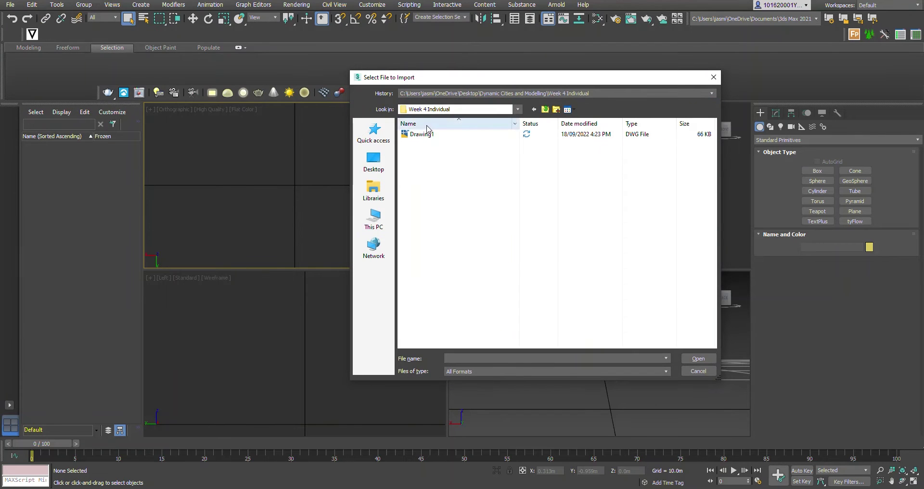
click(428, 109)
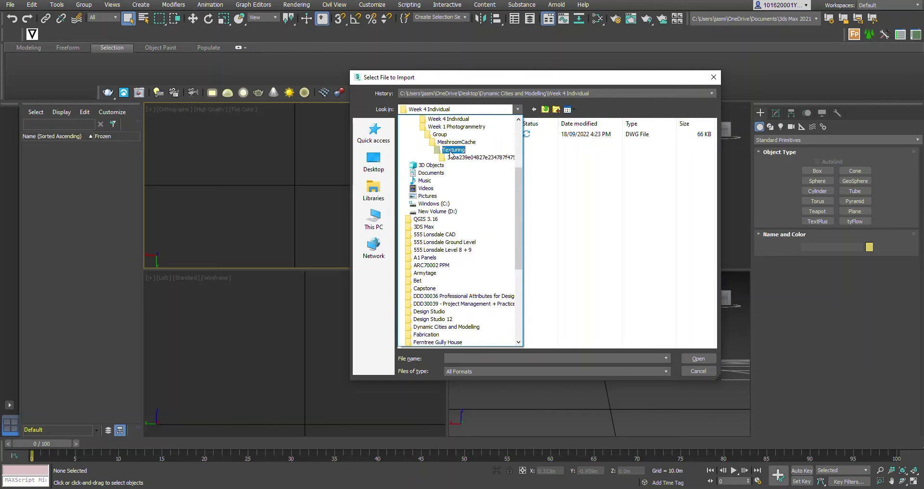
scroll(451, 154, up, 4)
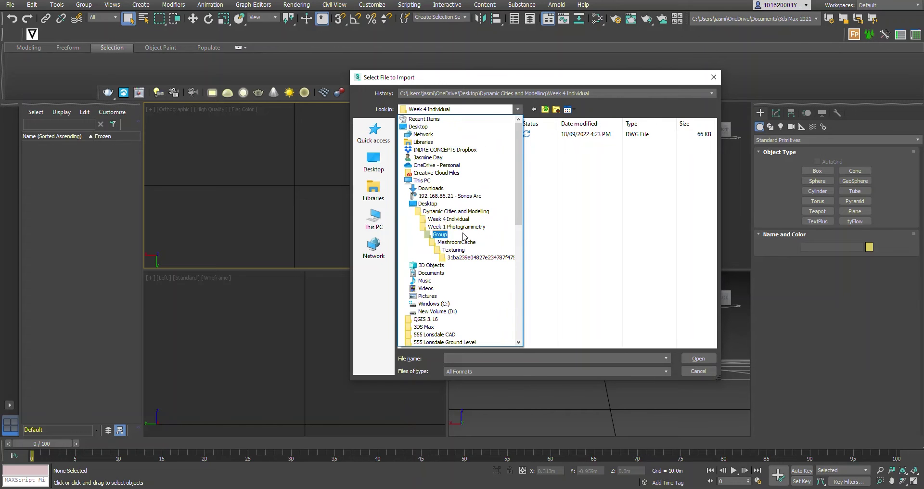
click(447, 235)
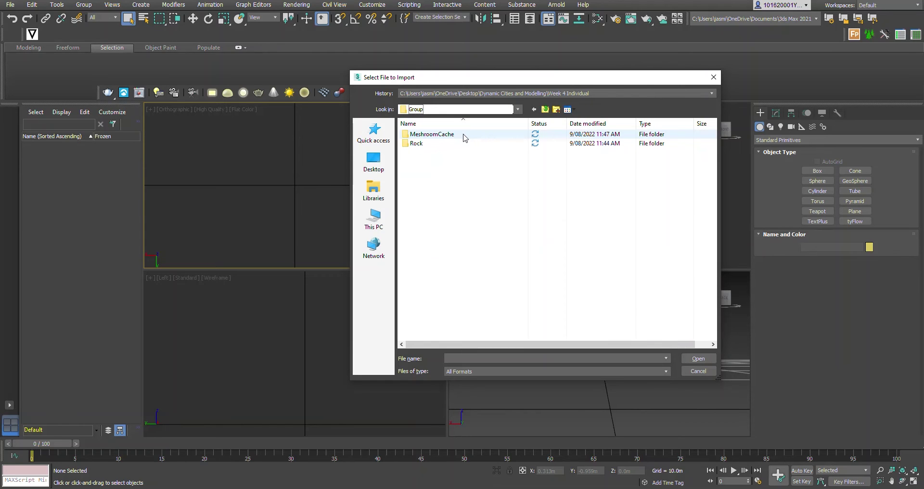
- In MeshroomCache\Texturing, sort newest first, open the latest folder and select texturedMesh
double_click(431, 135)
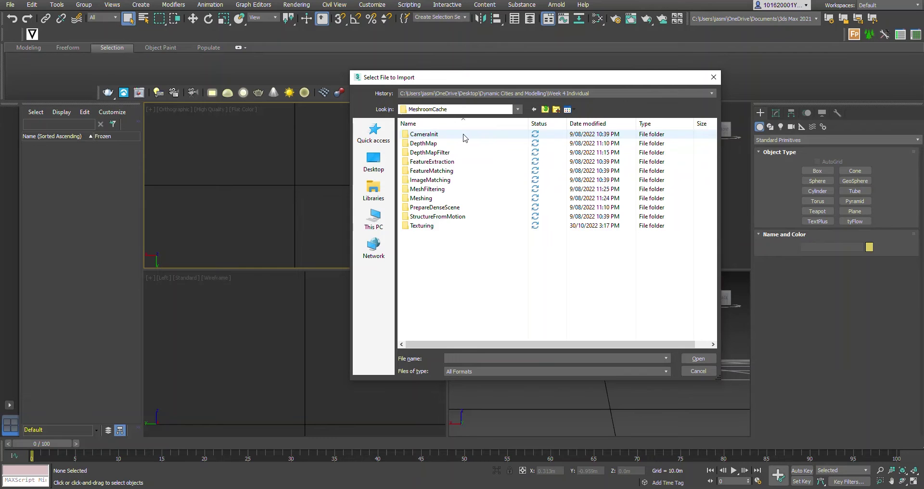
double_click(443, 229)
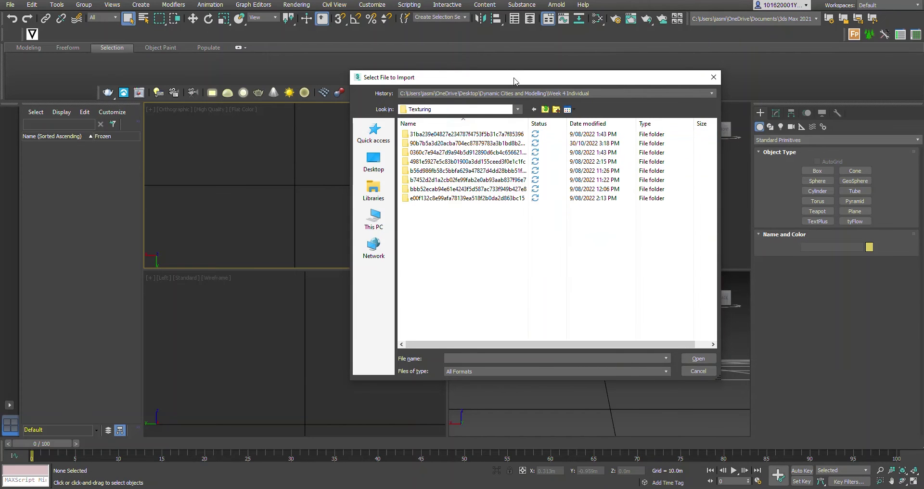
drag(516, 79, 441, 74)
click(495, 117)
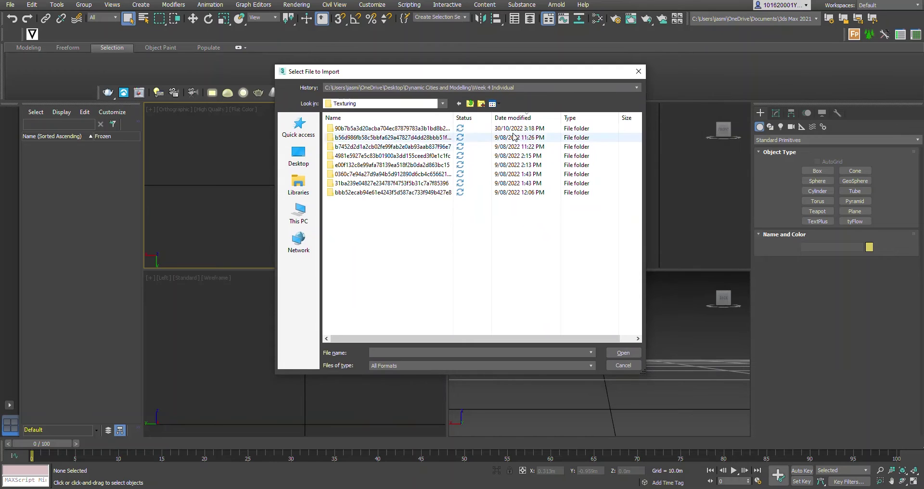
double_click(492, 129)
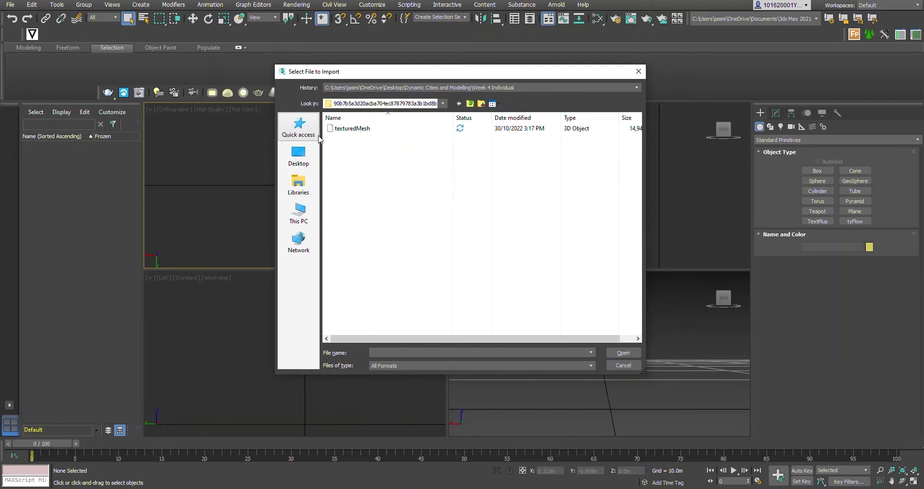
click(349, 130)
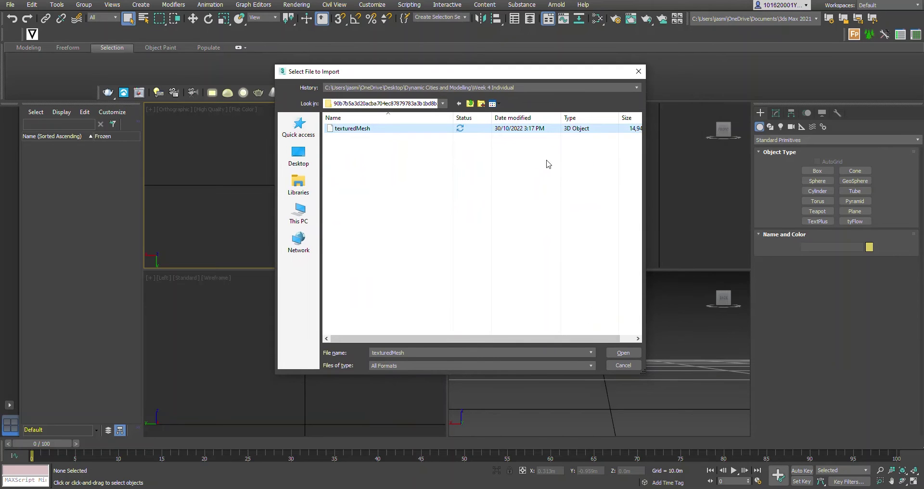
drag(496, 75, 419, 98)
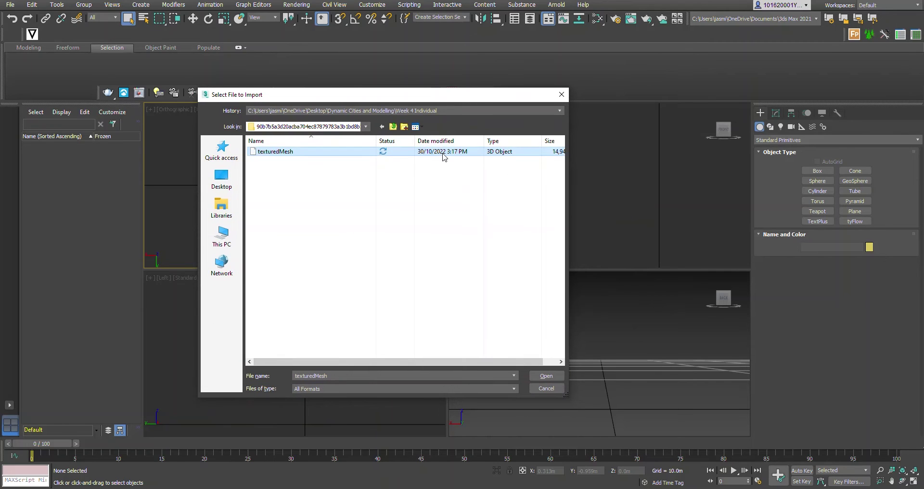
- Open texturedMesh to bring up the OBJ Import Options, then move that dialog aside
click(546, 375)
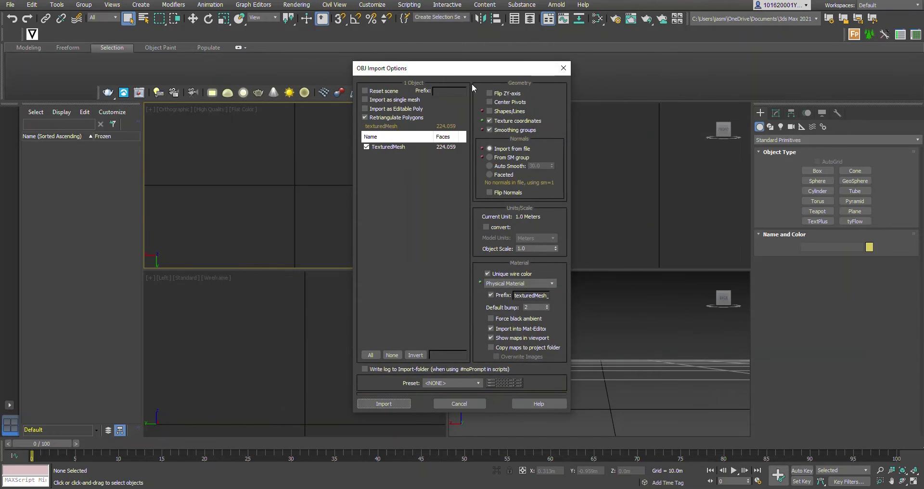
drag(469, 69, 304, 84)
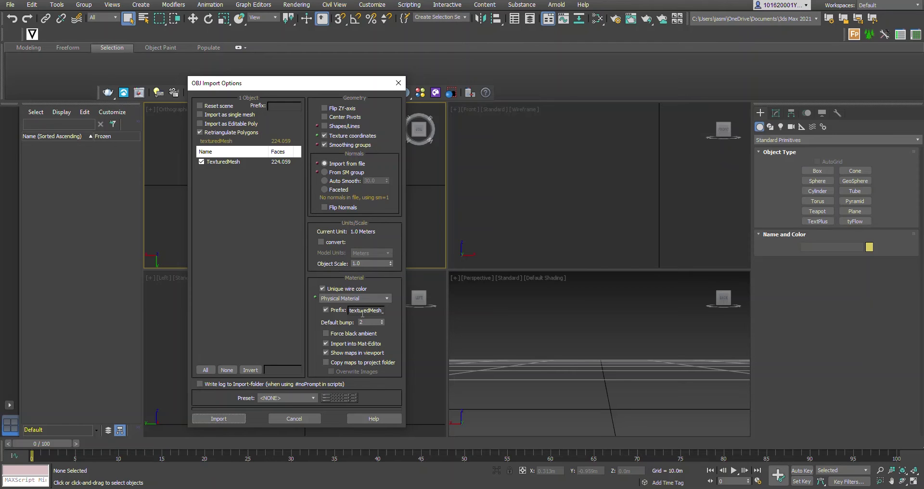
- Import TexturedMesh with these settings and view it from underneath in the top-left viewport
click(227, 417)
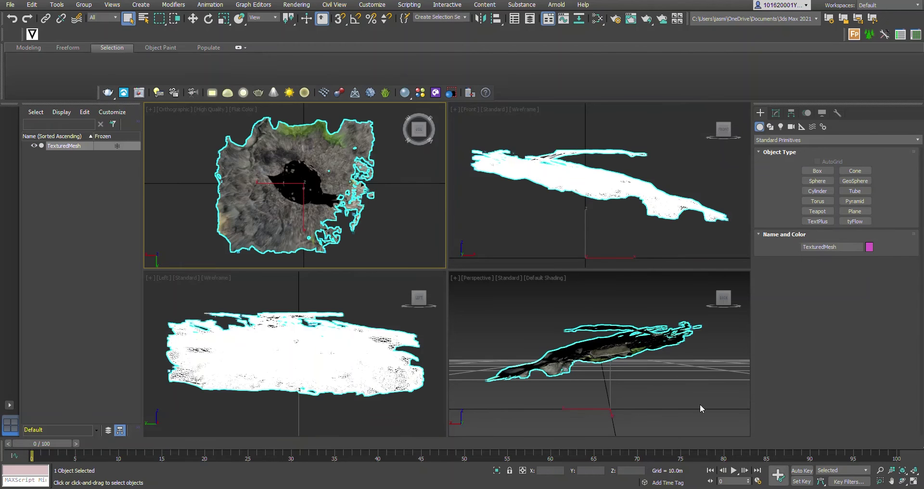
click(368, 219)
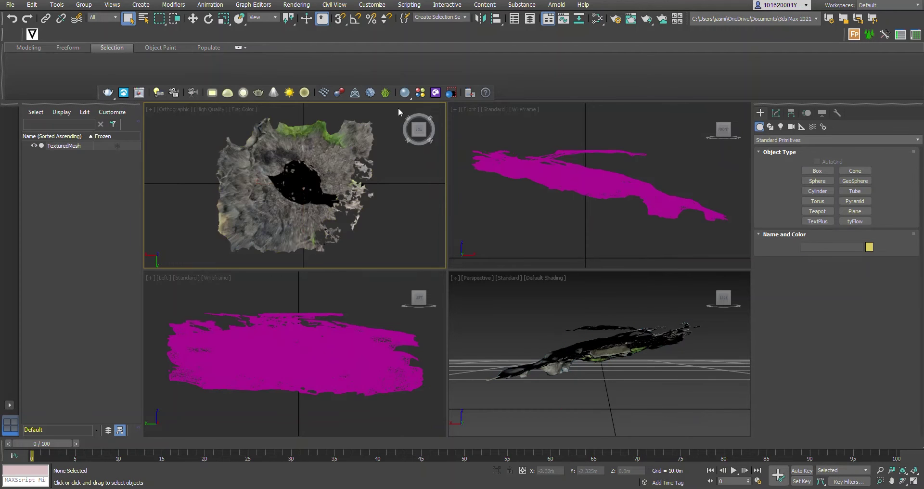
click(418, 141)
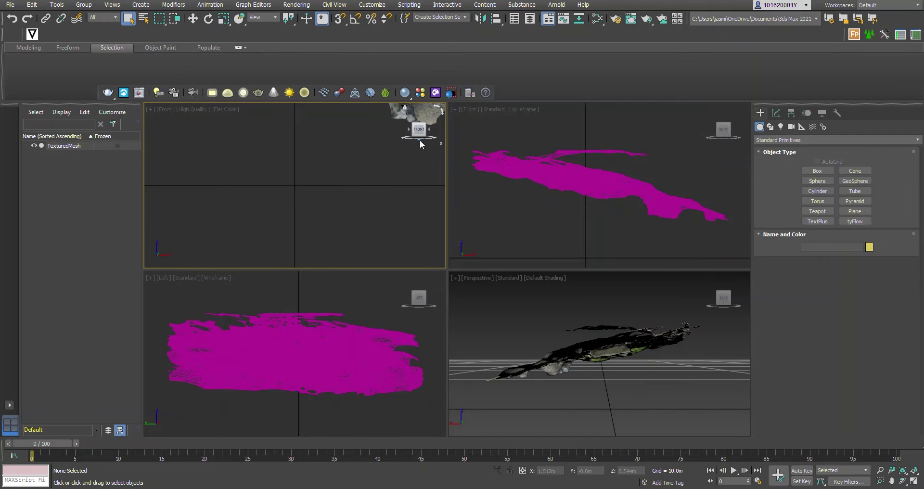
click(419, 140)
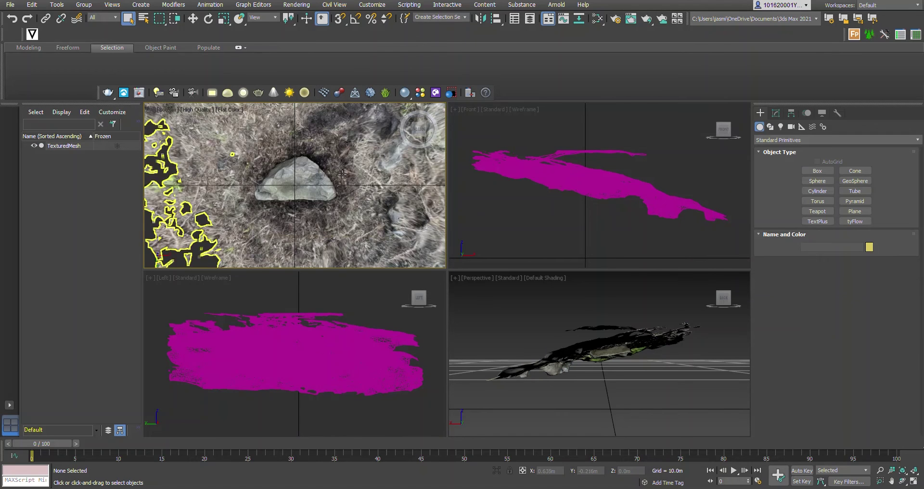
scroll(317, 182, up, 5)
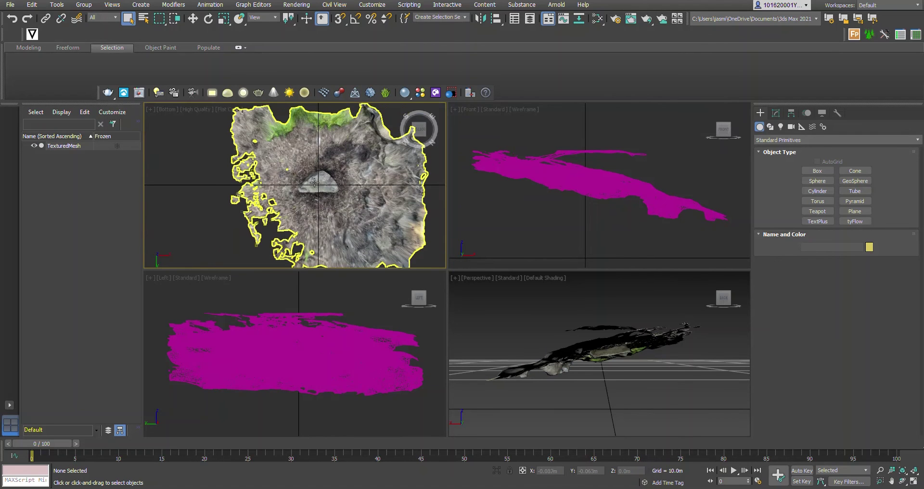
- Cycle the ViewCube through top and back views, settling on the Bottom view zoomed onto the rock
click(417, 117)
click(417, 118)
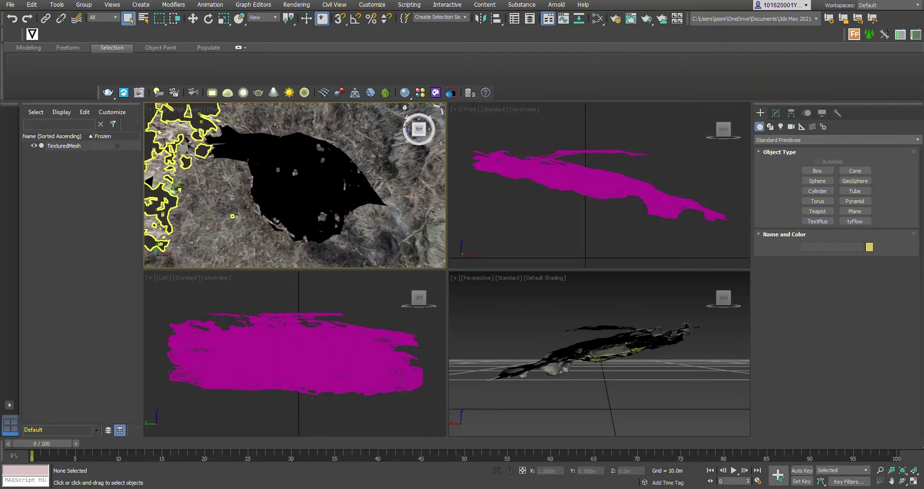
click(418, 119)
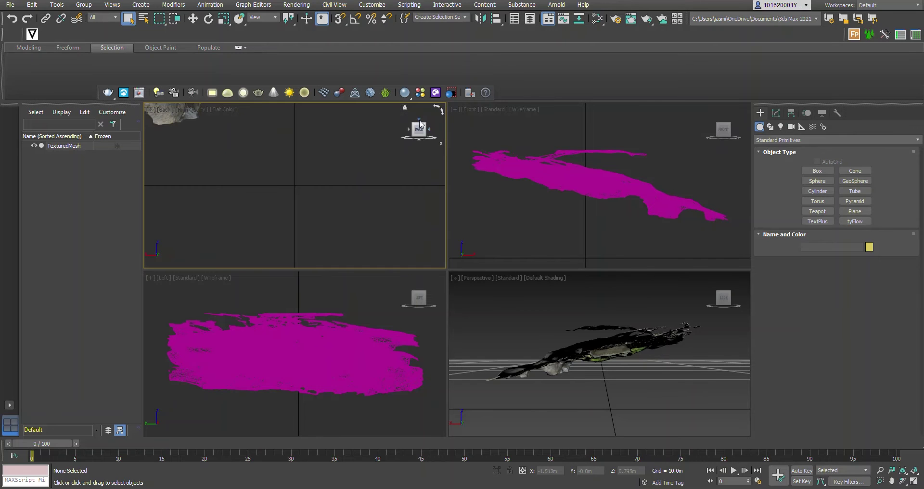
click(420, 123)
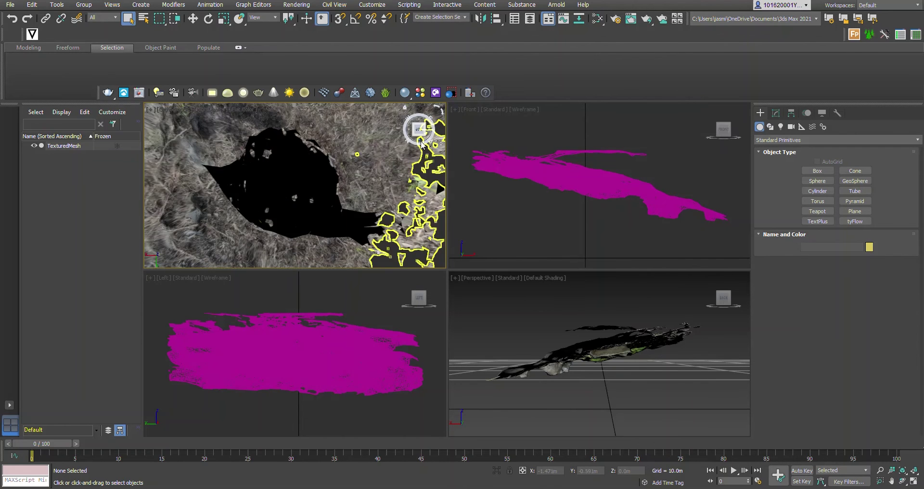
click(421, 143)
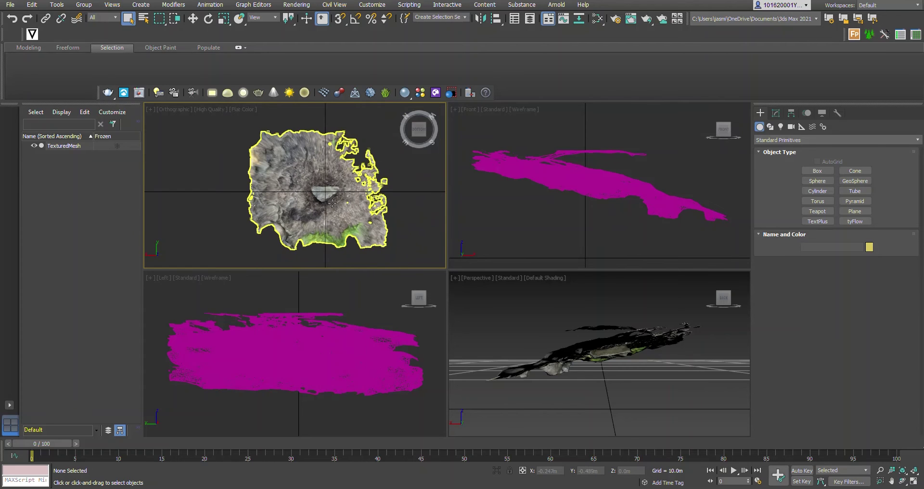
scroll(332, 203, up, 4)
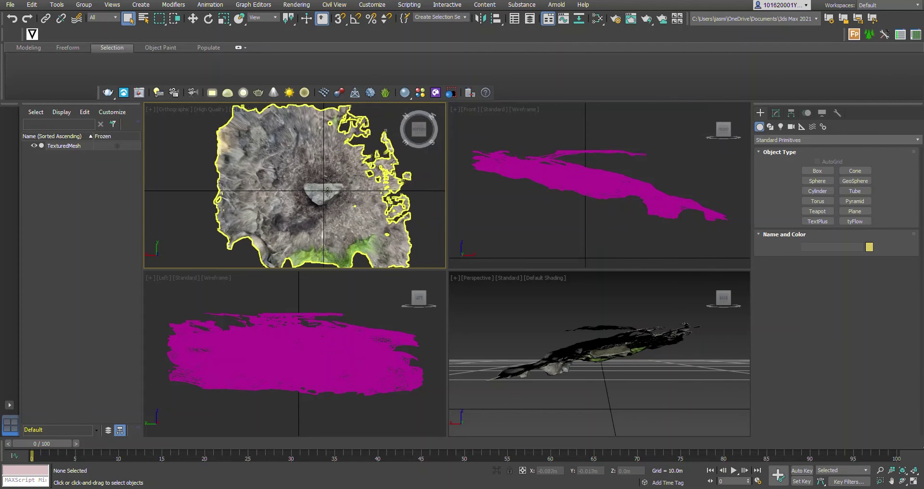
- Switch the Front and Left viewports from wireframe to Default Shading
click(517, 113)
click(531, 119)
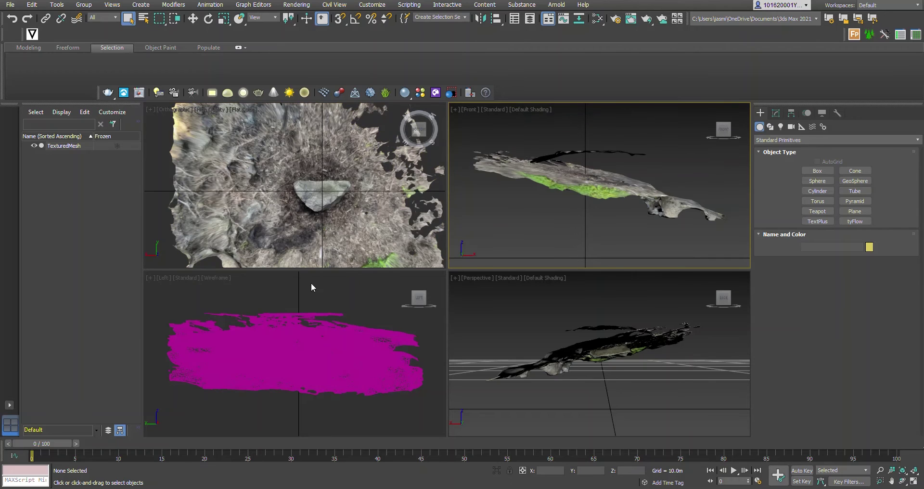
click(224, 278)
click(245, 287)
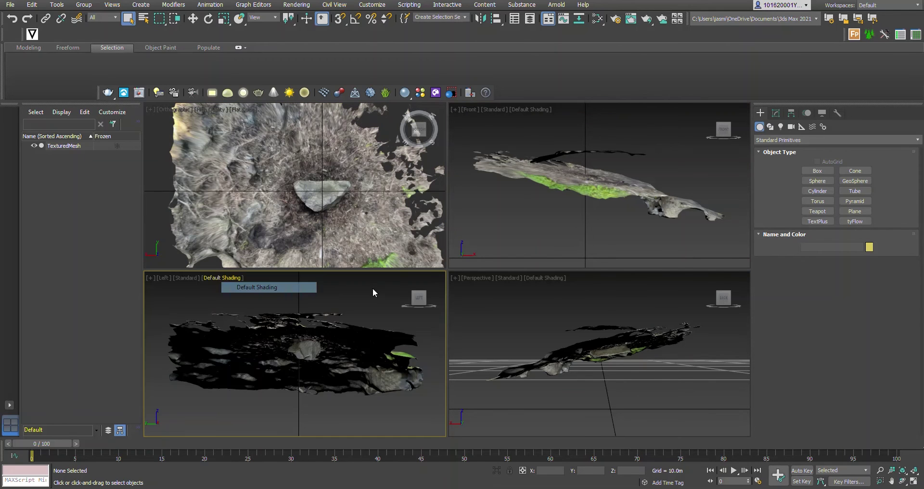
click(554, 278)
- Zoom extents all viewports to fit the mesh, then adjust the top-left view's zoom
key(ctrl+a)
key(e)
key(ctrl+shift+z)
click(354, 224)
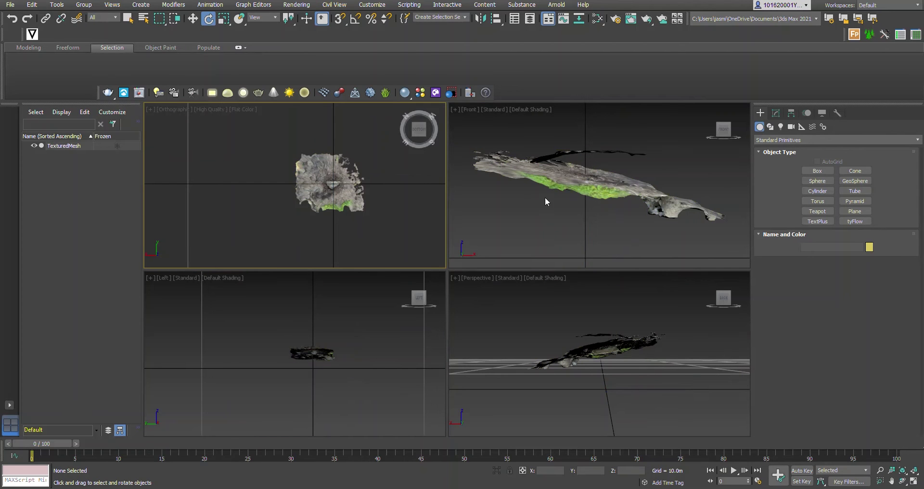
scroll(542, 165, down, 6)
scroll(599, 191, up, 4)
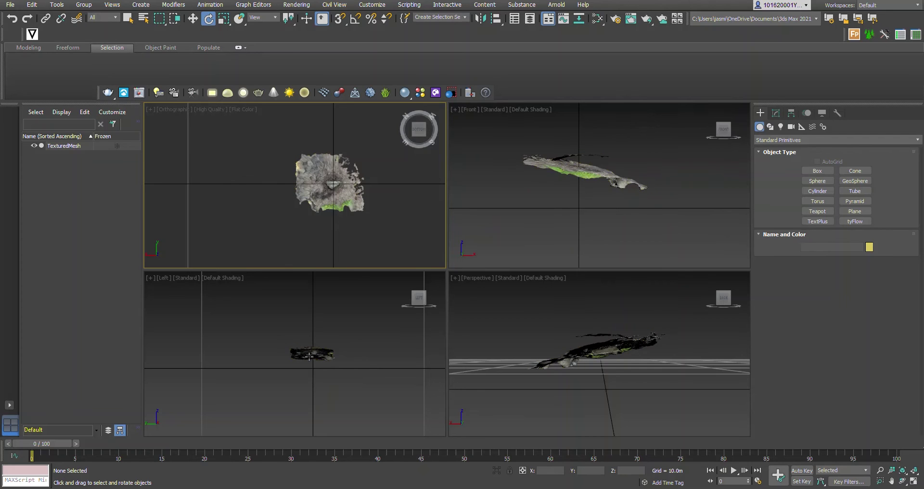
scroll(309, 357, up, 5)
scroll(395, 331, down, 3)
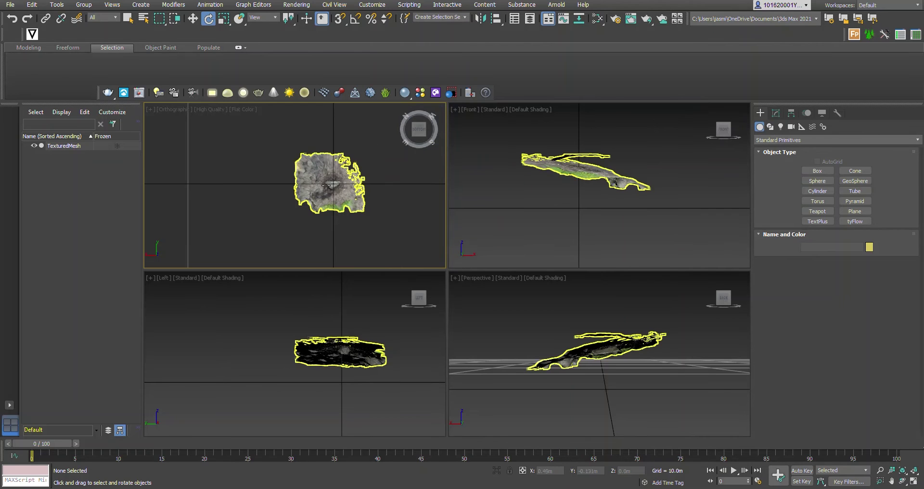
click(340, 182)
click(370, 235)
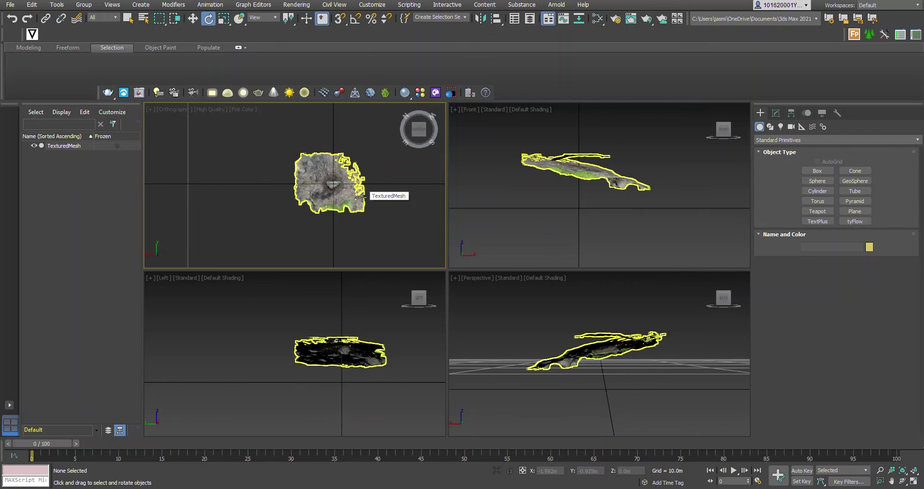
- Select TexturedMesh in the Front view and rotate it -180° about the X axis
click(603, 179)
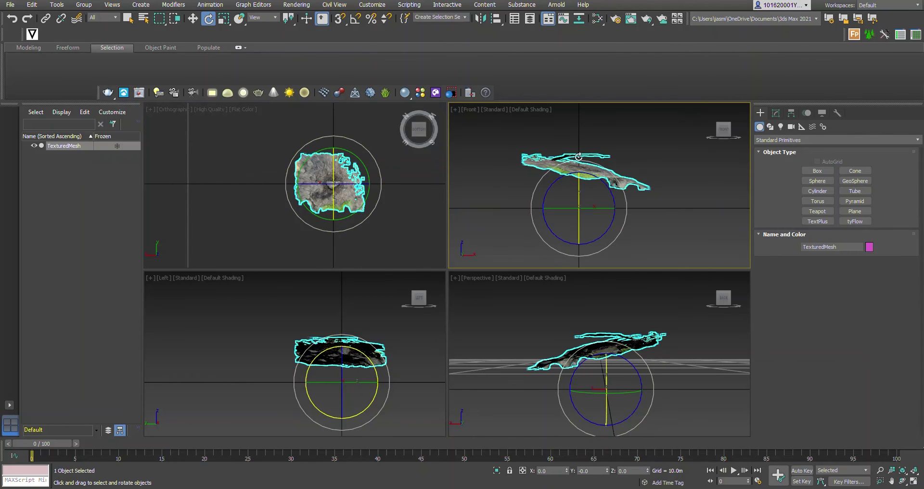
drag(579, 174, 626, 346)
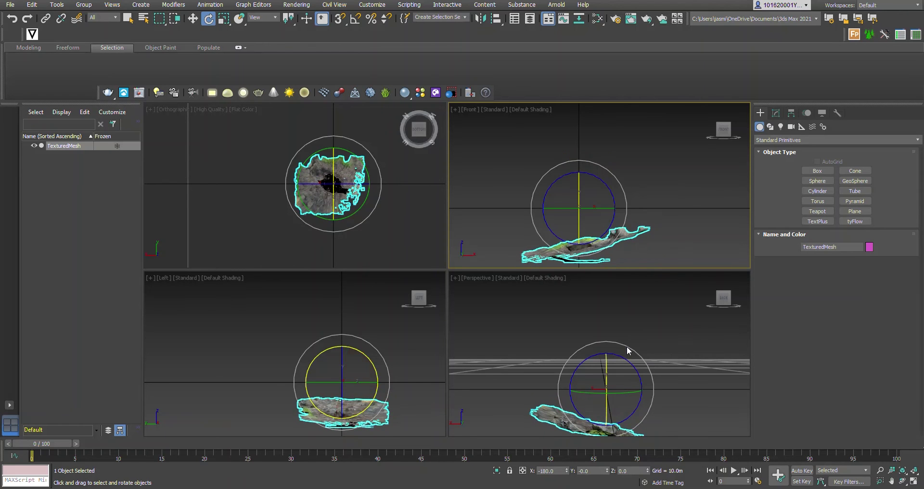
- Orbit the top-left view up to the Top view and spin it so the mesh sits upright
click(402, 258)
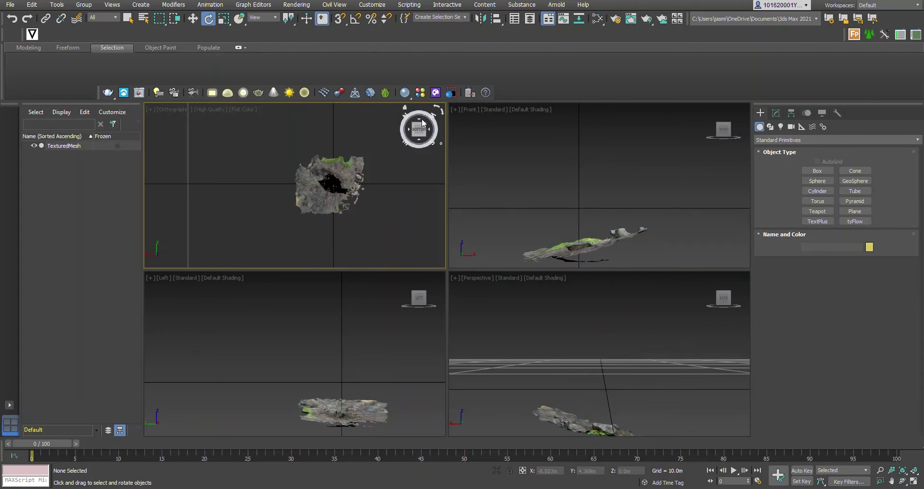
drag(417, 126, 413, 142)
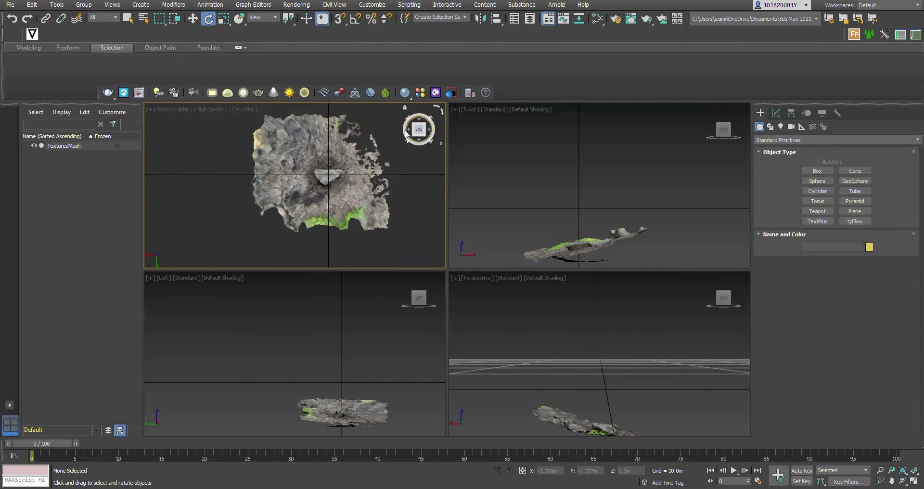
drag(406, 134, 427, 142)
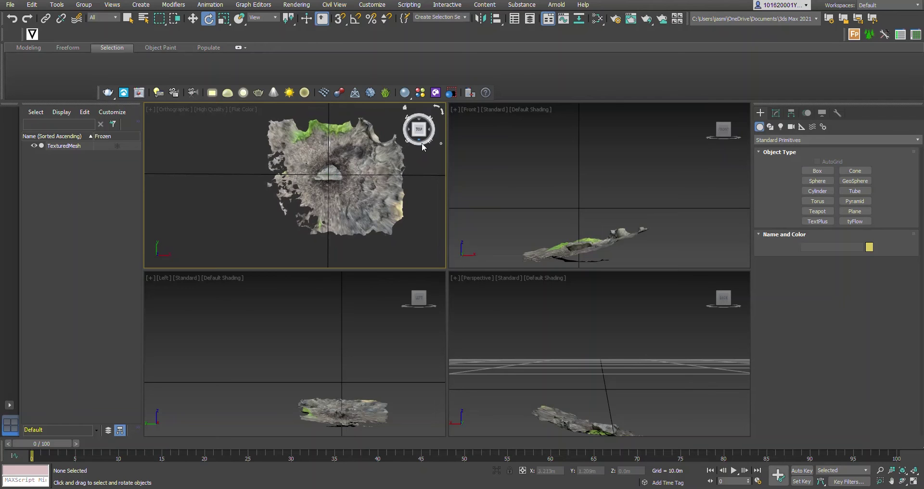
- Recentre the mesh in the Top view and adjust the Front and Perspective views
click(331, 169)
scroll(331, 170, up, 5)
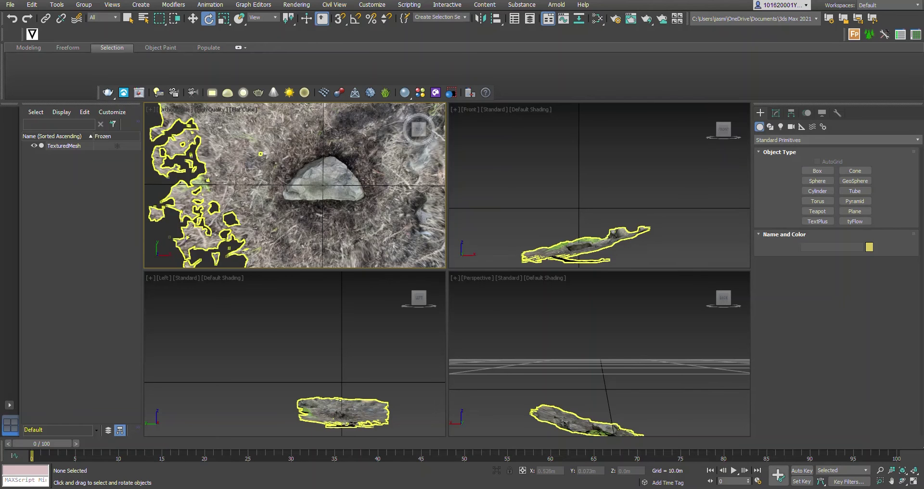
scroll(344, 176, down, 4)
middle_drag(344, 175, 326, 182)
click(590, 188)
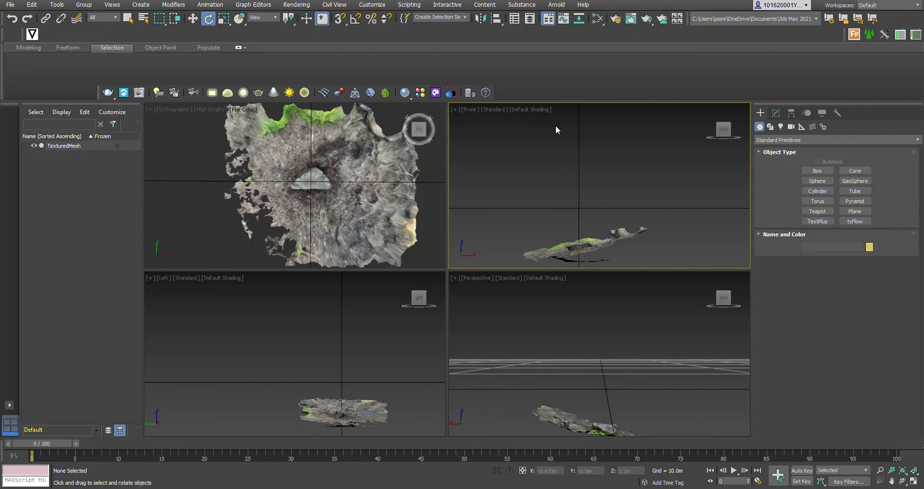
scroll(556, 125, down, 4)
middle_drag(573, 347, 555, 418)
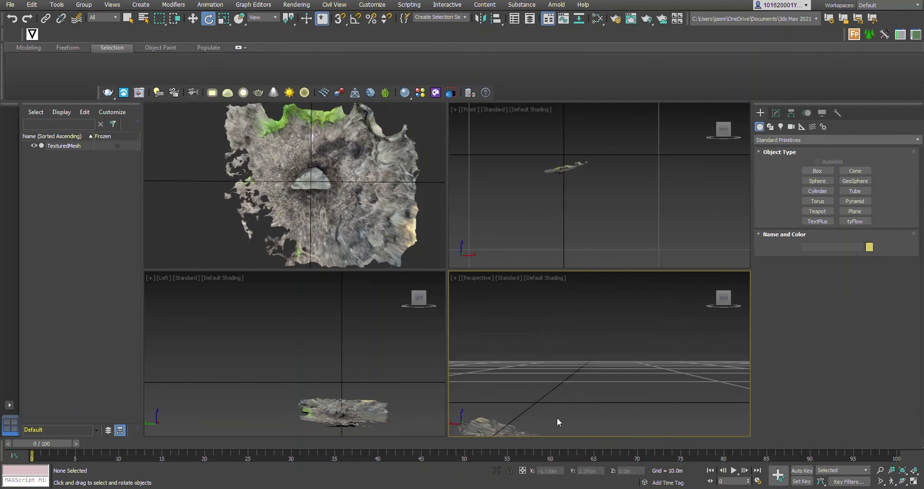
- Set the Perspective view to an angled overhead corner, then pan and zoom the Top view onto the rock
click(730, 292)
scroll(586, 376, up, 10)
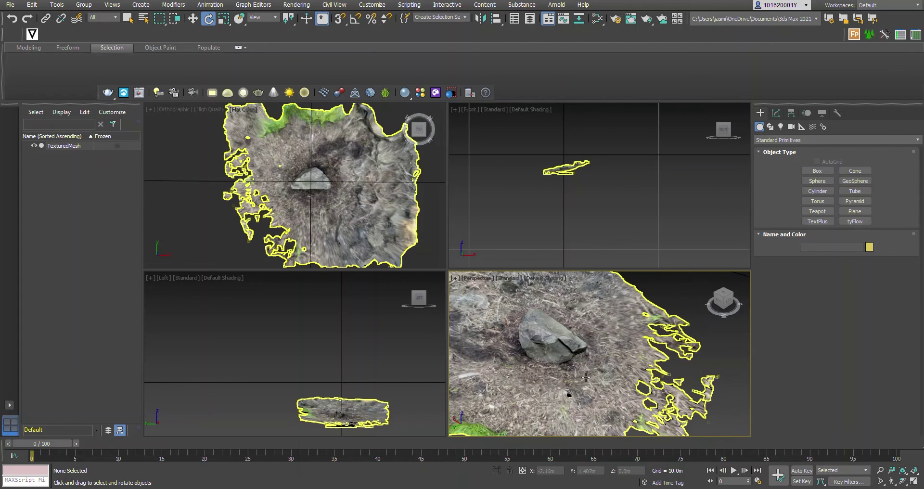
middle_click(211, 167)
middle_drag(211, 168, 164, 173)
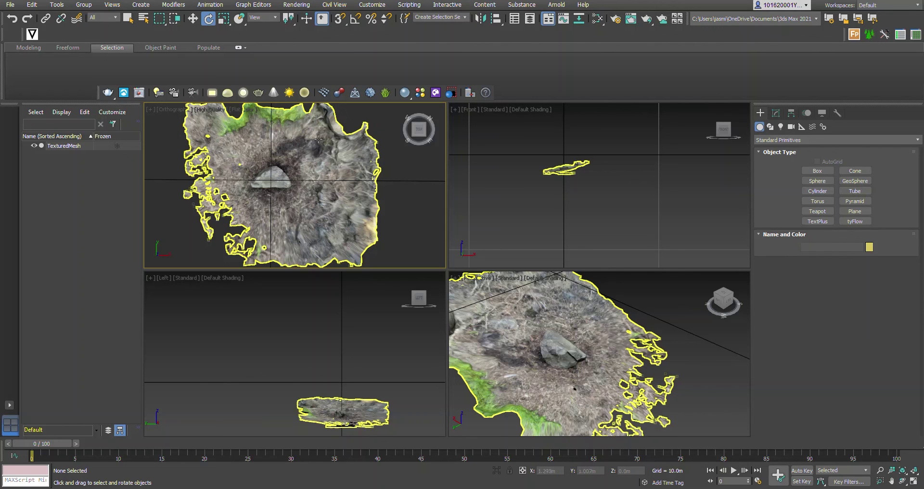
scroll(280, 142, up, 5)
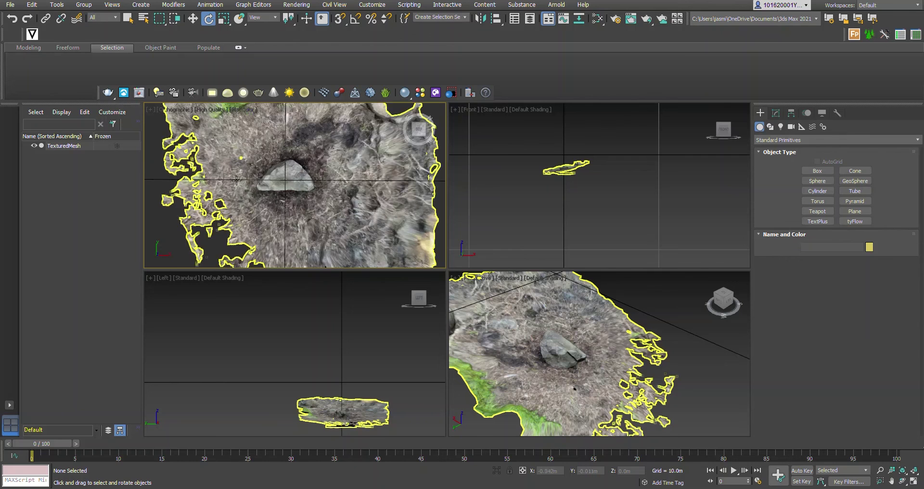
scroll(347, 181, down, 5)
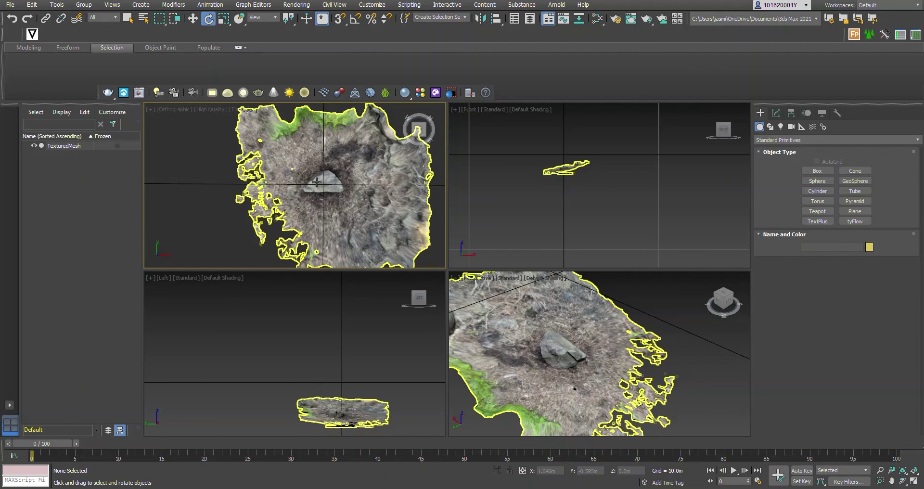
scroll(312, 174, up, 2)
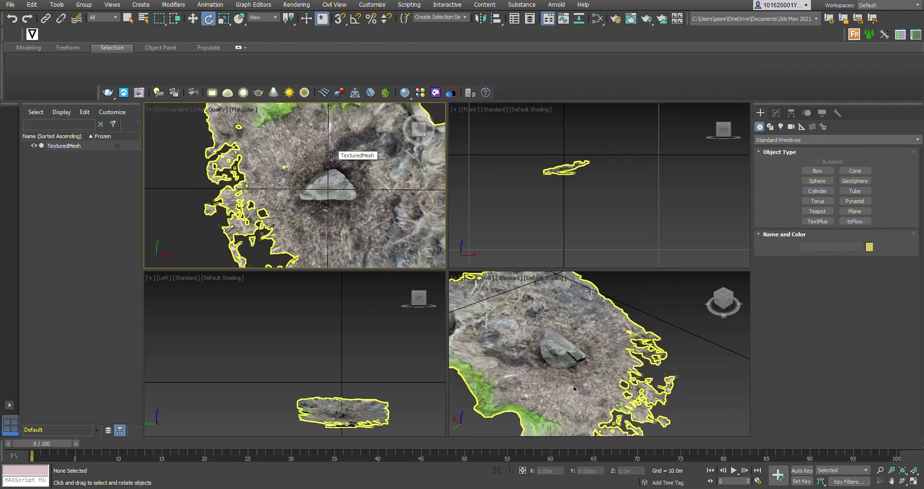
scroll(331, 156, down, 3)
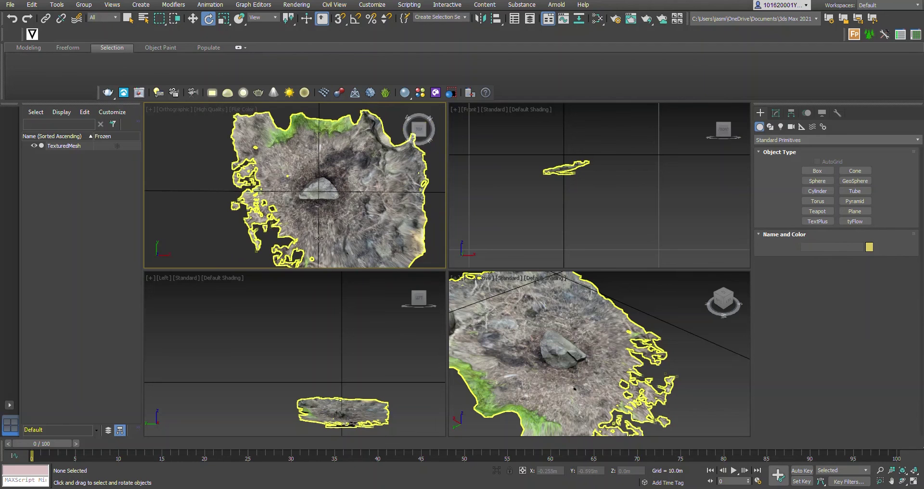
scroll(316, 173, up, 5)
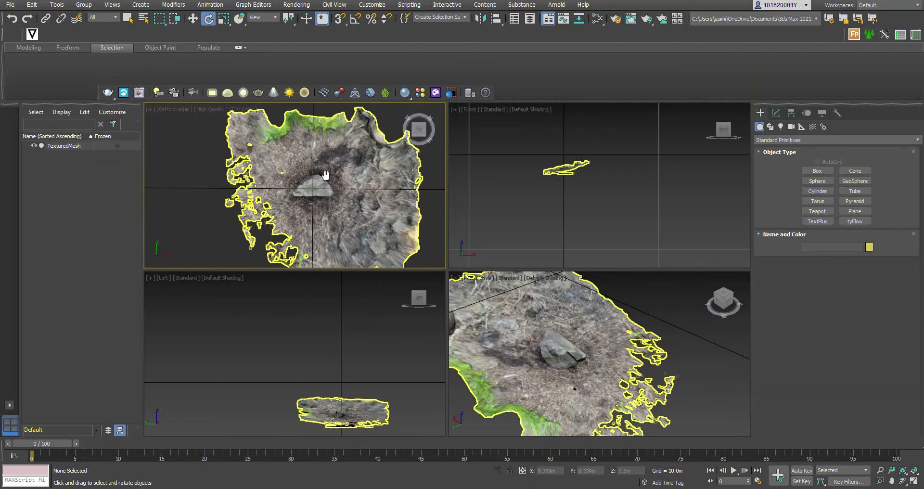